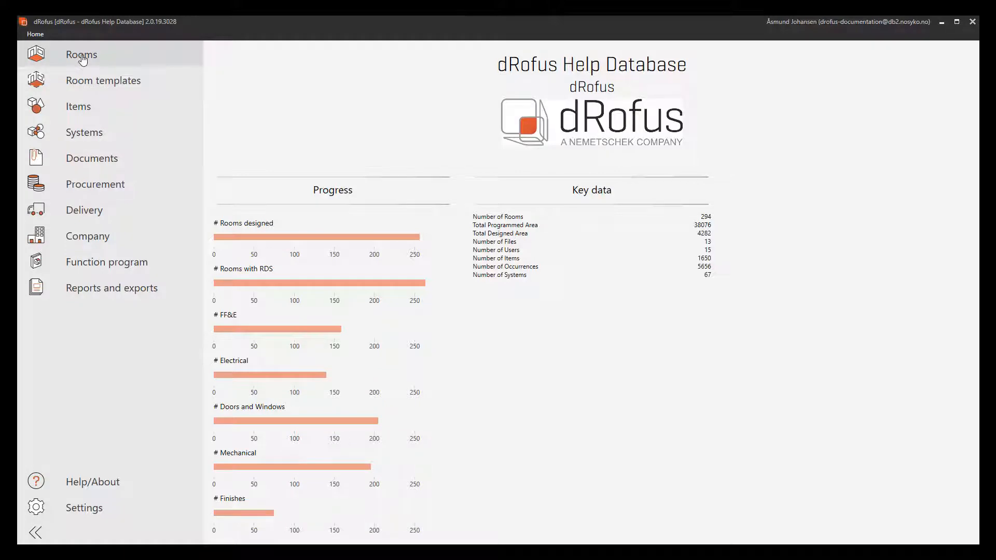
Step: Open the Rooms module and review the commands it offers for rooms and for items
{"action": "left_click", "coordinate": [82, 56]}
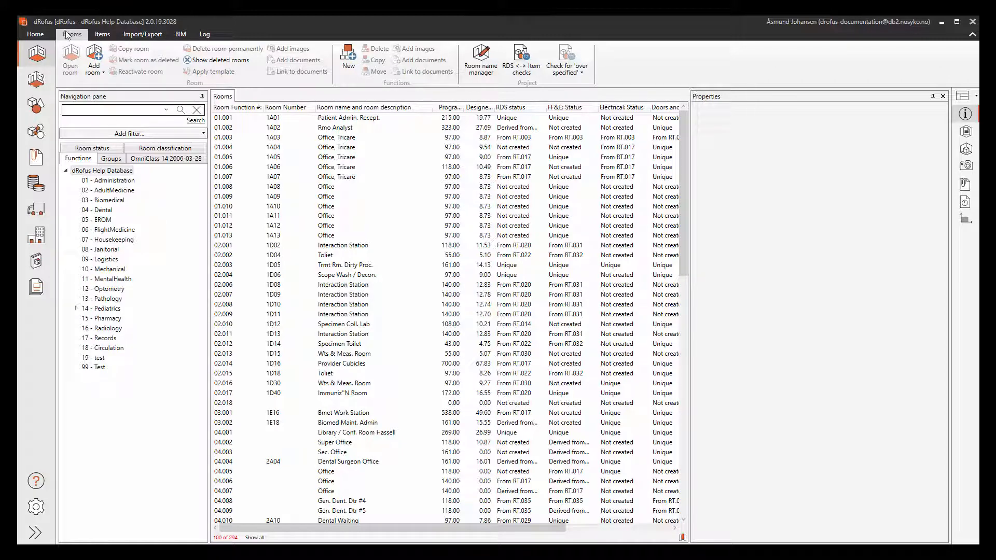
{"action": "left_click", "coordinate": [100, 35]}
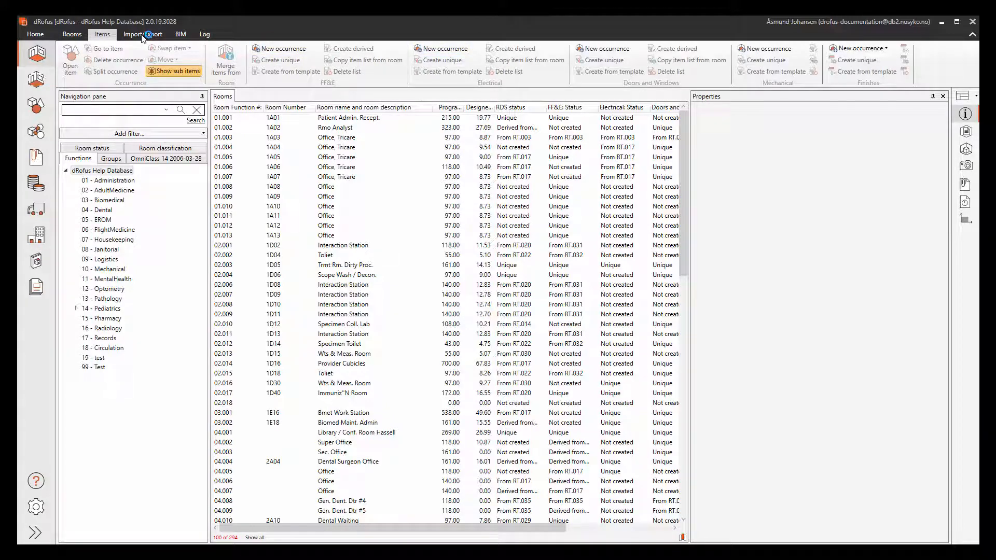
{"action": "left_click", "coordinate": [71, 35]}
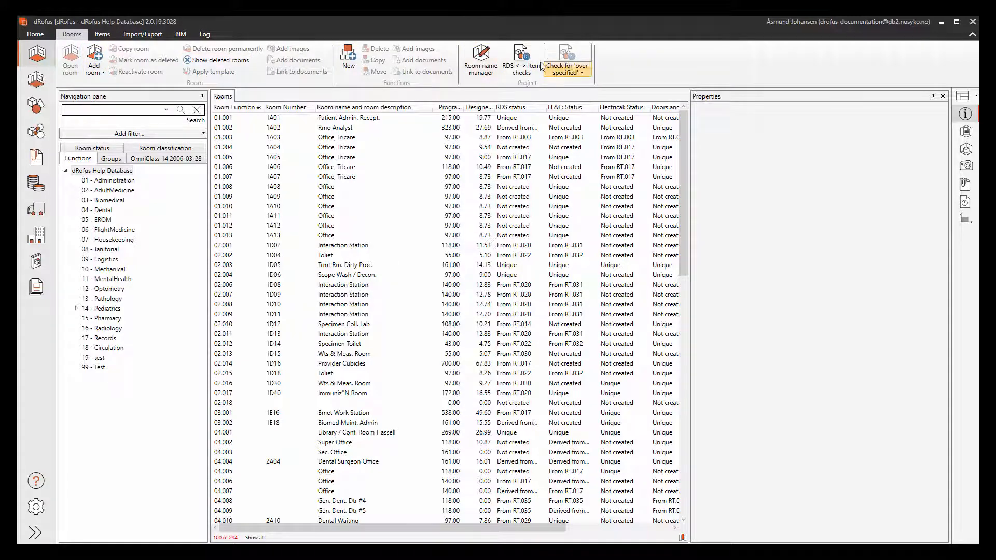
{"action": "left_click", "coordinate": [103, 35]}
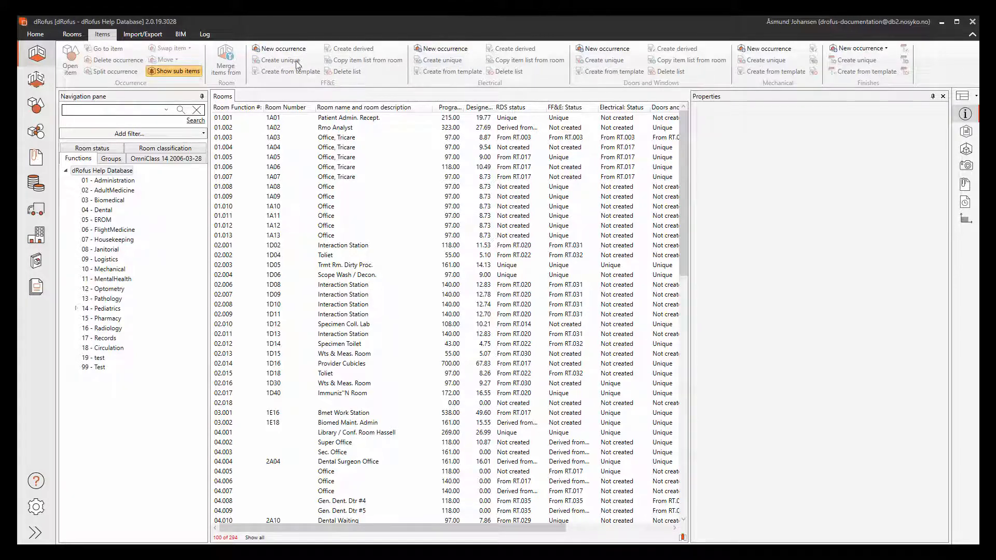
{"action": "left_click", "coordinate": [72, 35]}
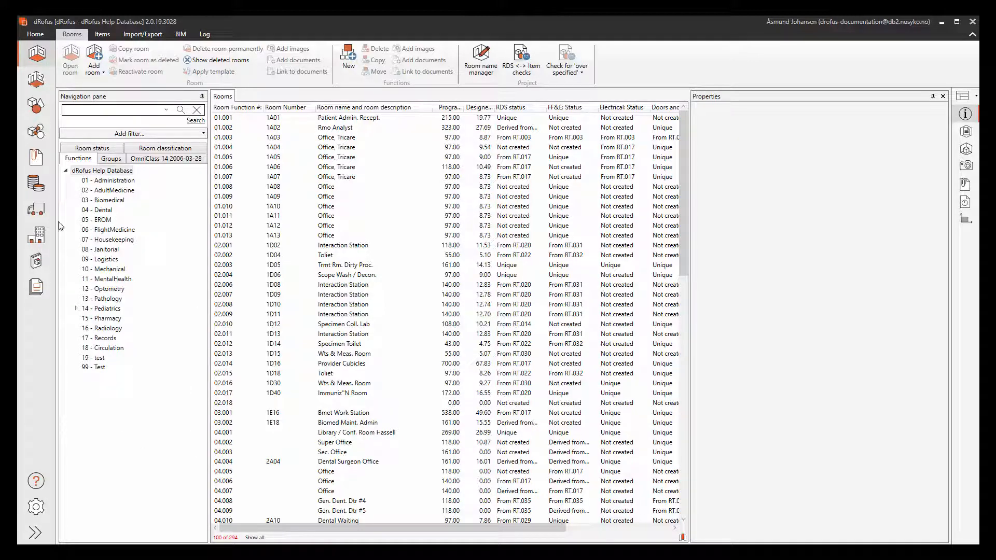
Step: View the room lists of departments 01 - Administration, 02 - AdultMedicine and 03 - Biomedical one after another
{"action": "left_click", "coordinate": [111, 182]}
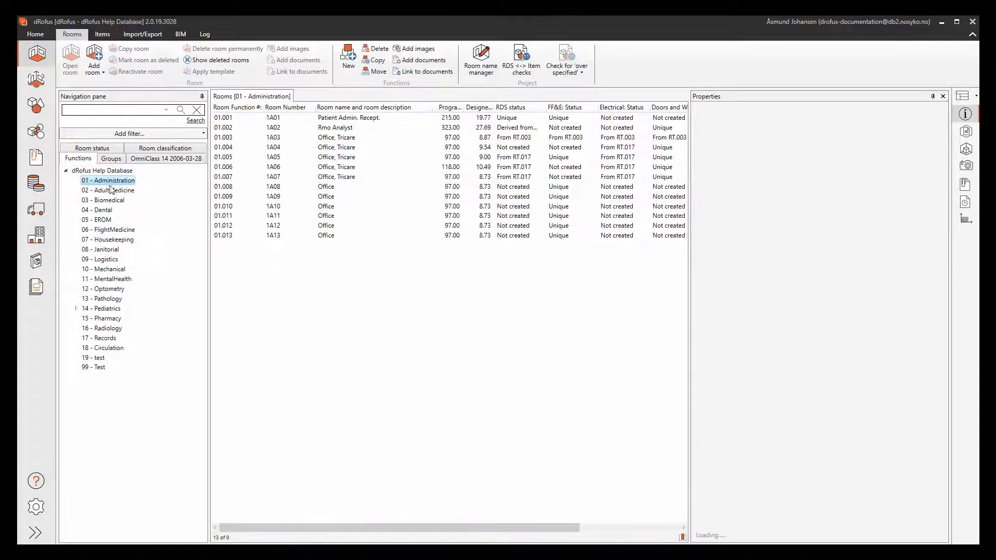
{"action": "left_click", "coordinate": [111, 191]}
{"action": "left_click", "coordinate": [110, 202]}
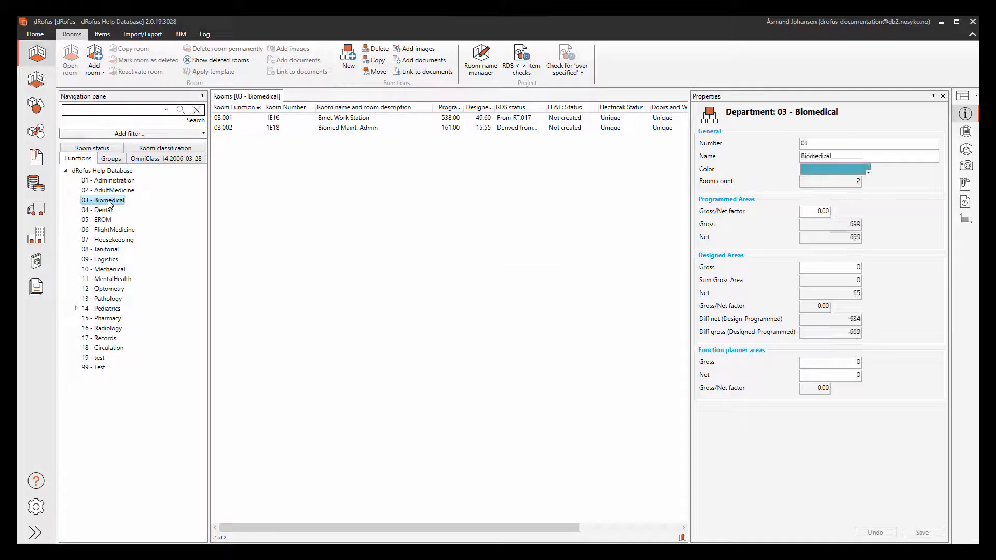
Step: Examine the room groups and the OmniClass 14 classification, including its Fully Enclosed Spaces branch, and return to the function structure
{"action": "left_click", "coordinate": [112, 159]}
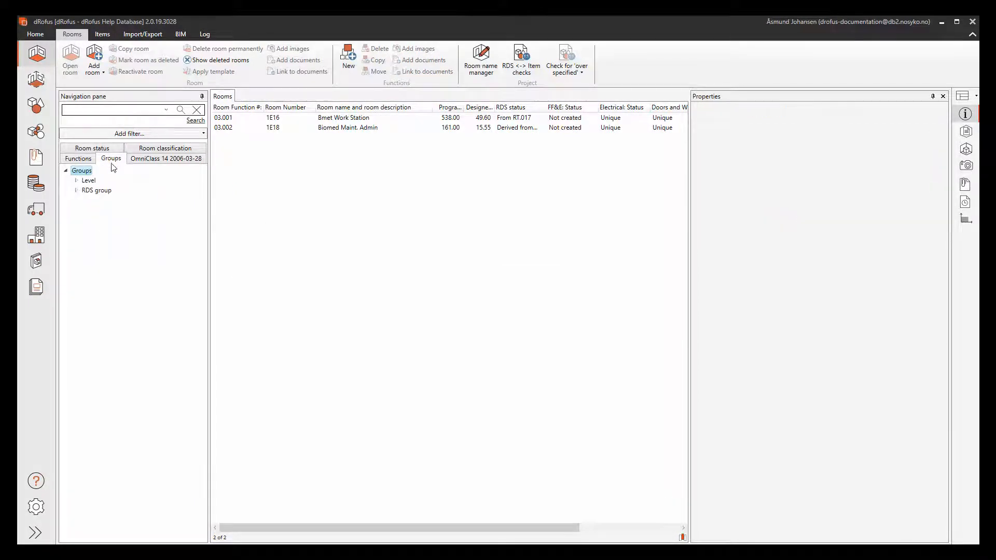
{"action": "left_click", "coordinate": [168, 160]}
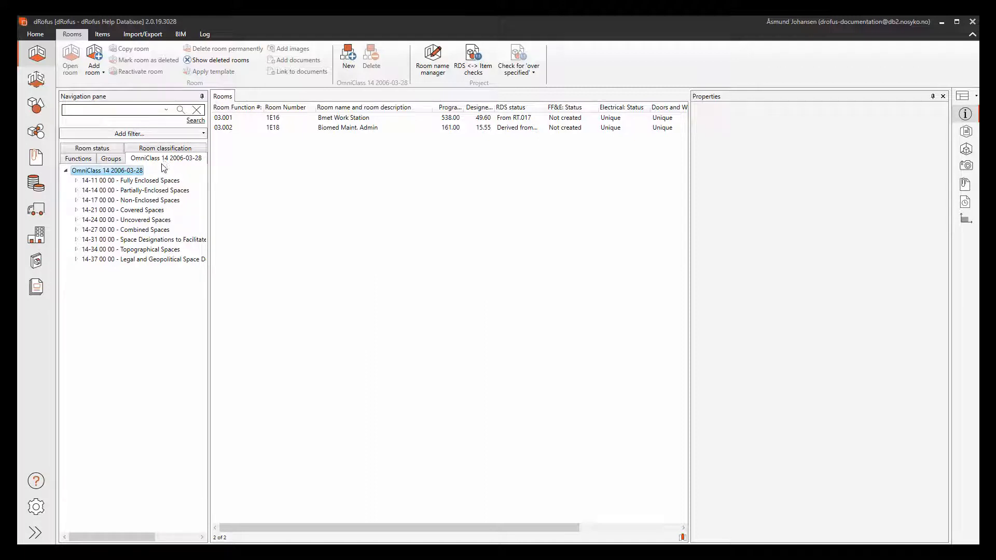
{"action": "left_click", "coordinate": [77, 180]}
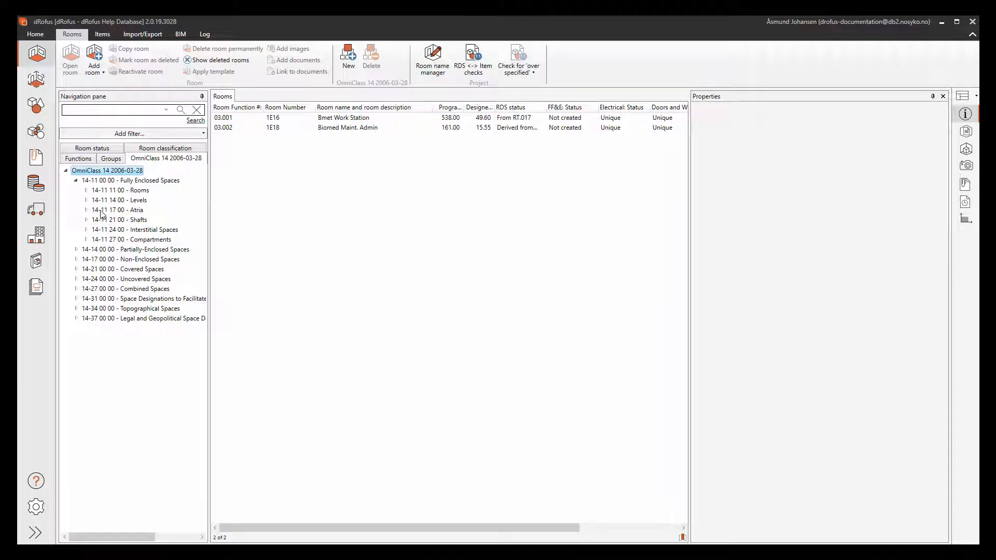
{"action": "left_click", "coordinate": [76, 181]}
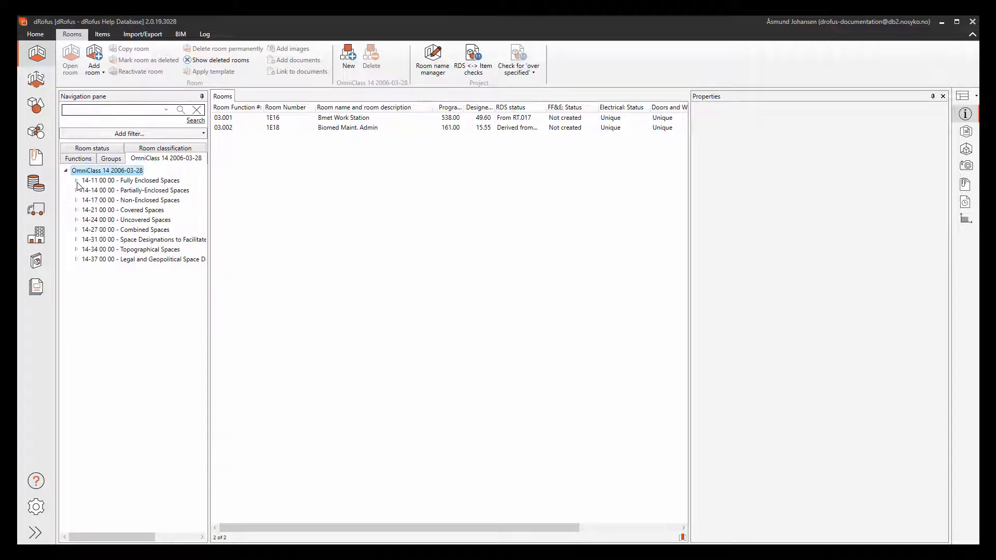
{"action": "left_click", "coordinate": [78, 158]}
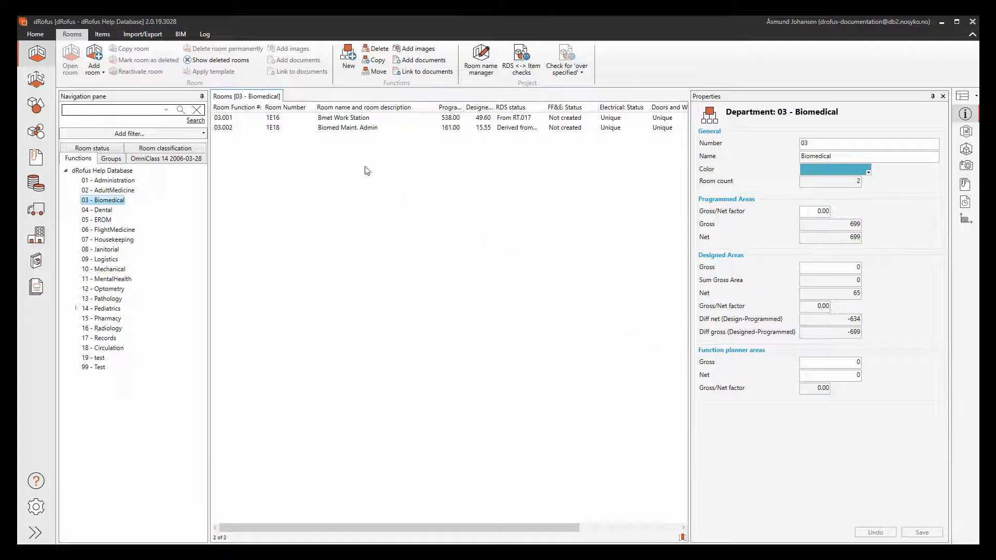
Step: Inspect the properties of room 03.002, department 02 - AdultMedicine and rooms 02.001 to 02.008 selected together, ending with only room 02.001 selected
{"action": "left_click", "coordinate": [327, 129]}
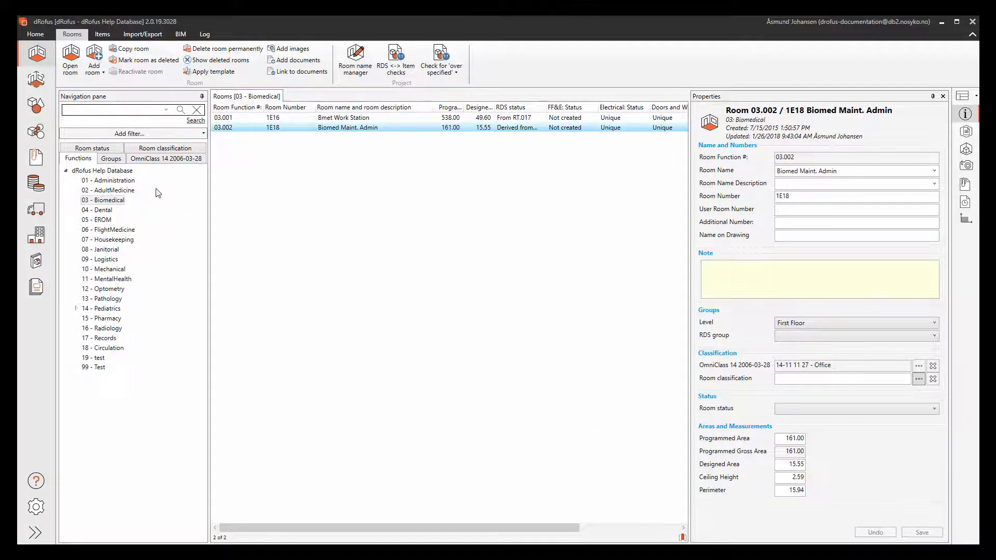
{"action": "left_click", "coordinate": [110, 191]}
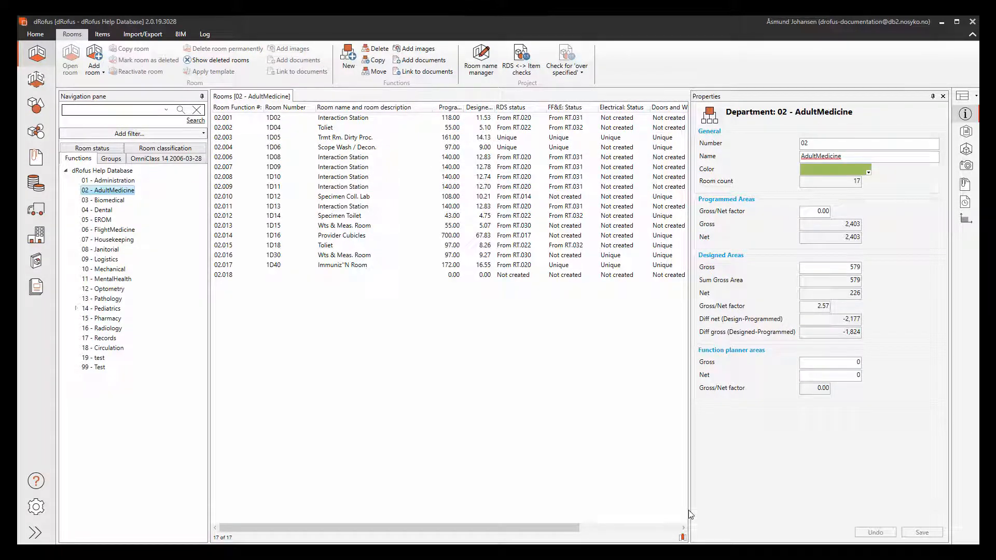
{"action": "left_click", "coordinate": [395, 119]}
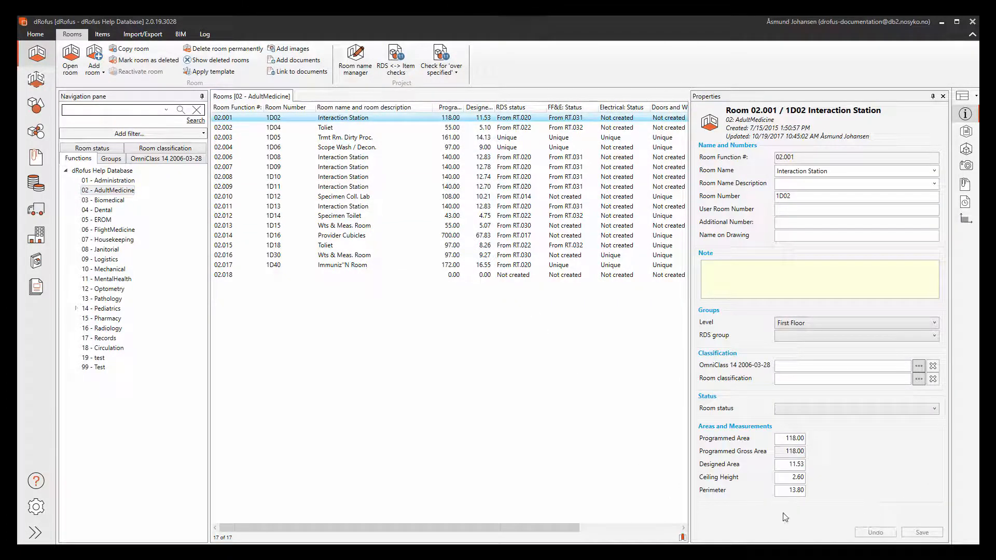
{"action": "left_click", "coordinate": [508, 177], "text": "shift"}
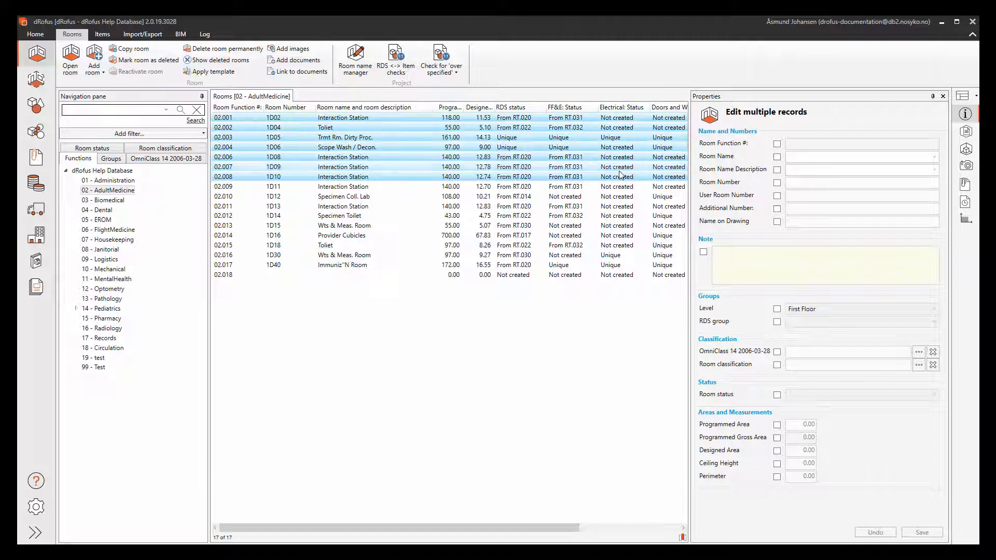
{"action": "left_click", "coordinate": [620, 118]}
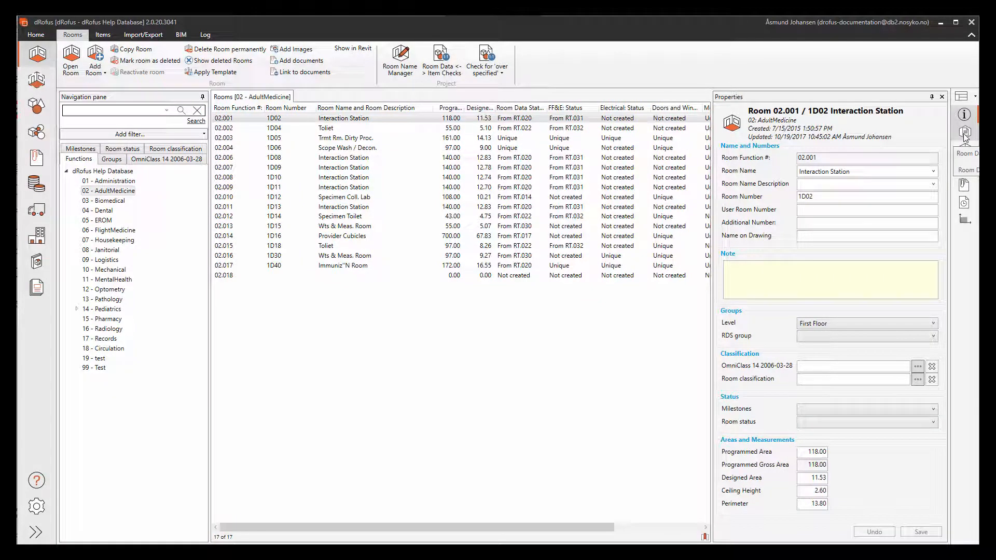
Step: Show the room data and items of room 02.001 with the items list docked below the properties, and view rooms 02.002 and 02.016
{"action": "left_click", "coordinate": [965, 134]}
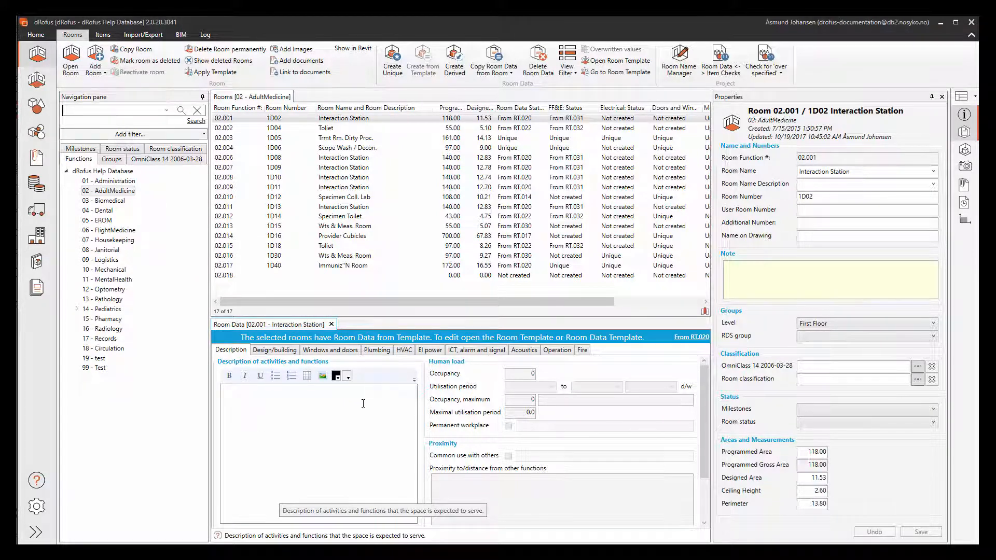
{"action": "left_click", "coordinate": [965, 152]}
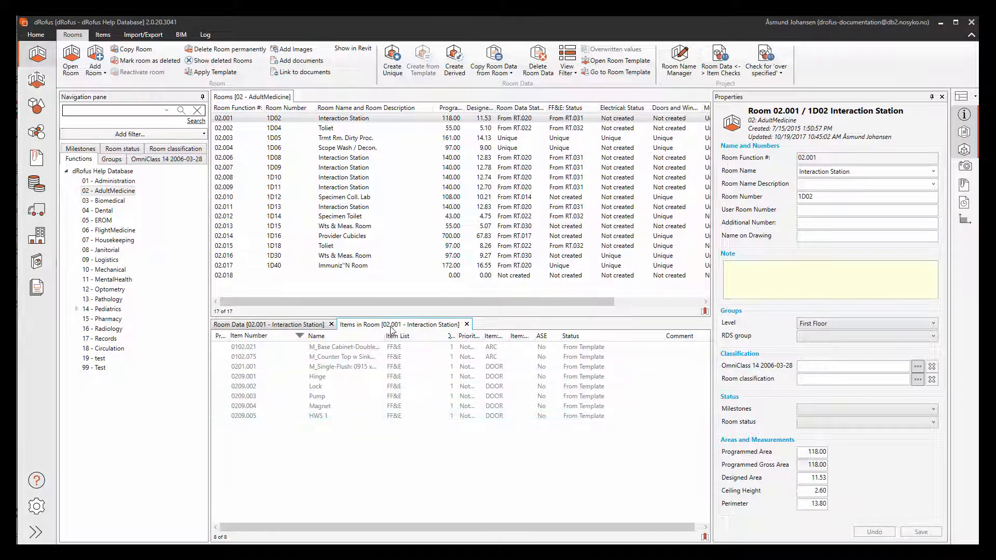
{"action": "left_click_drag", "start_coordinate": [374, 327], "coordinate": [836, 334]}
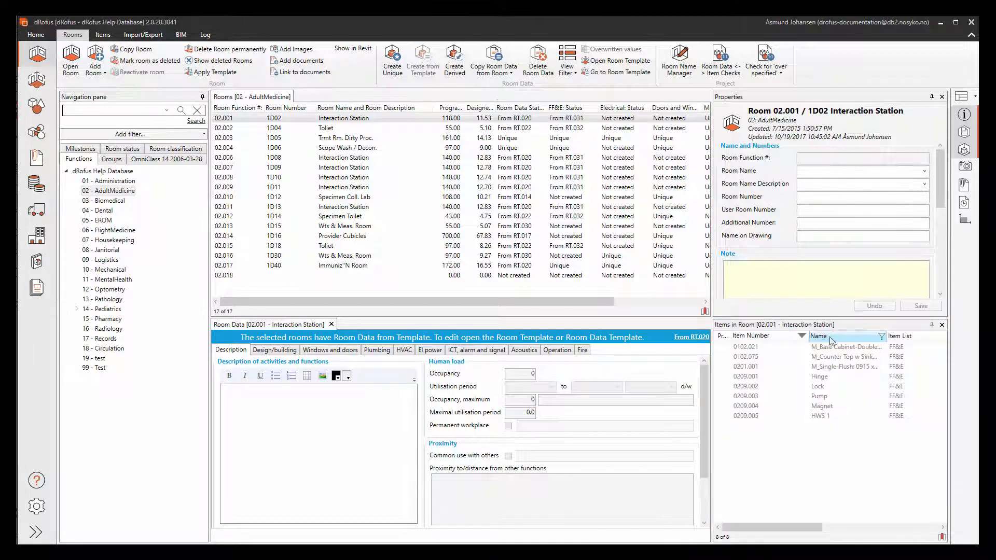
{"action": "left_click", "coordinate": [453, 129]}
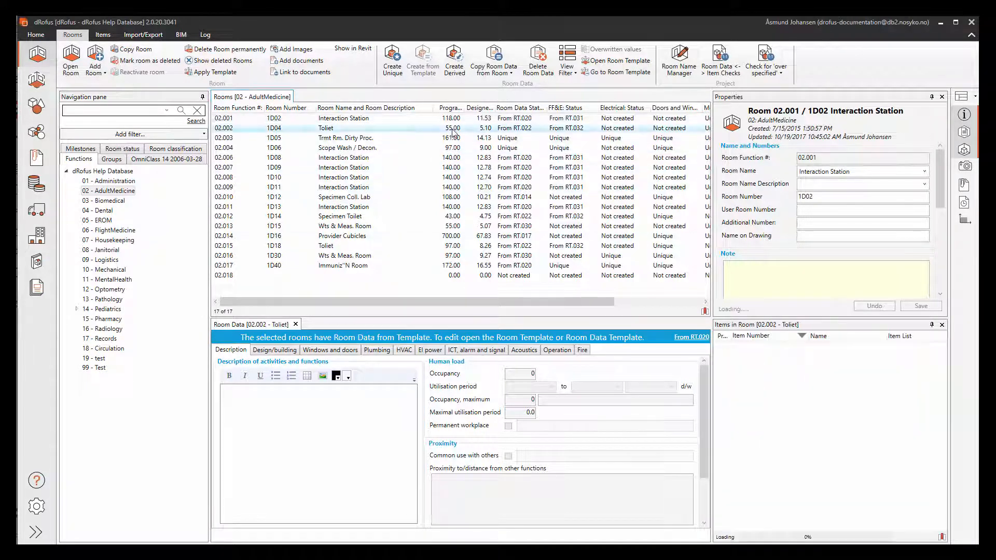
{"action": "left_click", "coordinate": [485, 256]}
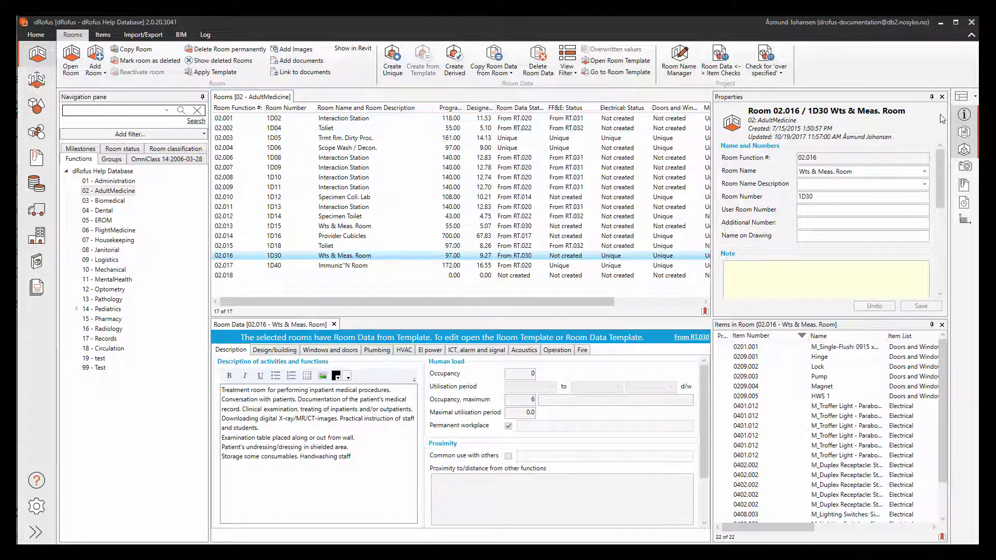
Step: Apply the Simple window layout and list the rooms of department 01 - Administration
{"action": "left_click", "coordinate": [975, 99]}
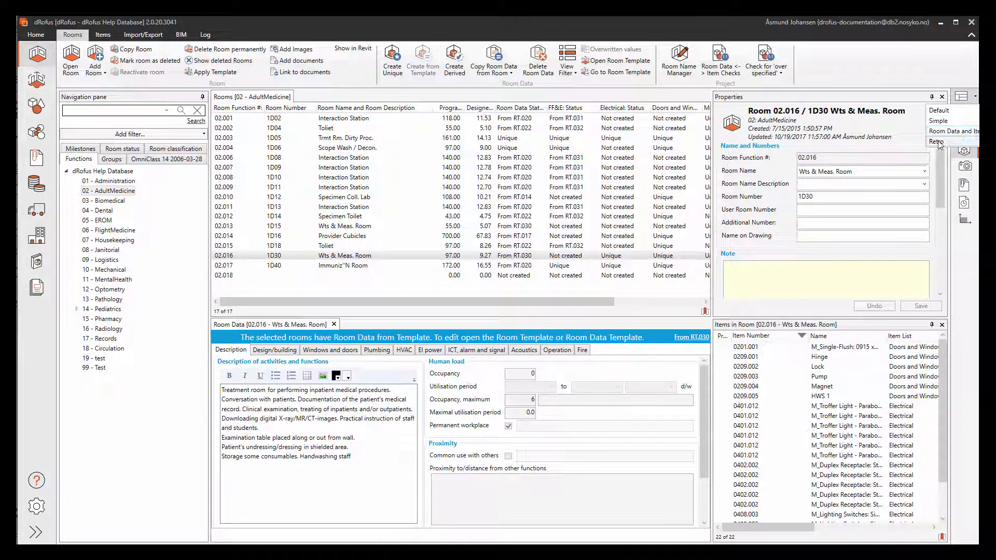
{"action": "left_click", "coordinate": [939, 121]}
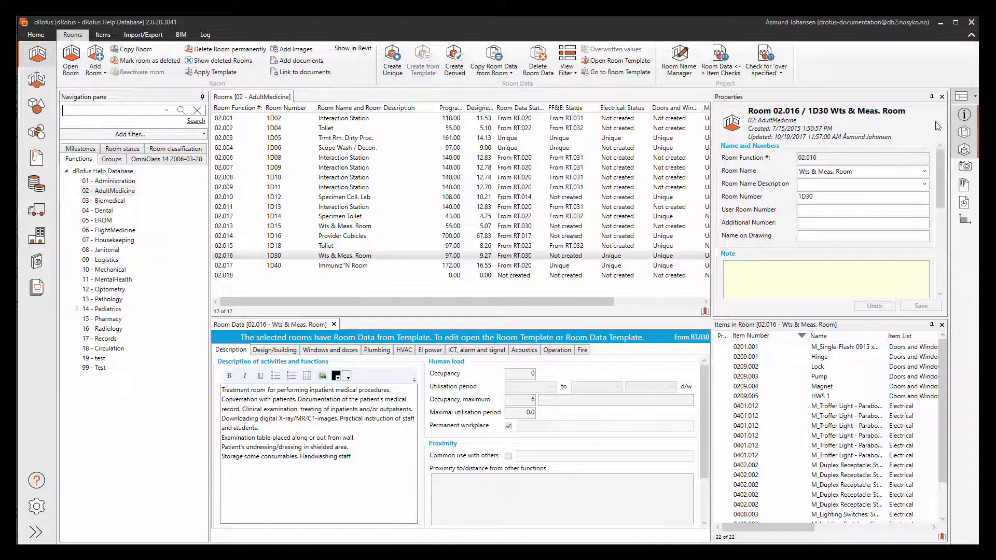
{"action": "left_click", "coordinate": [104, 181]}
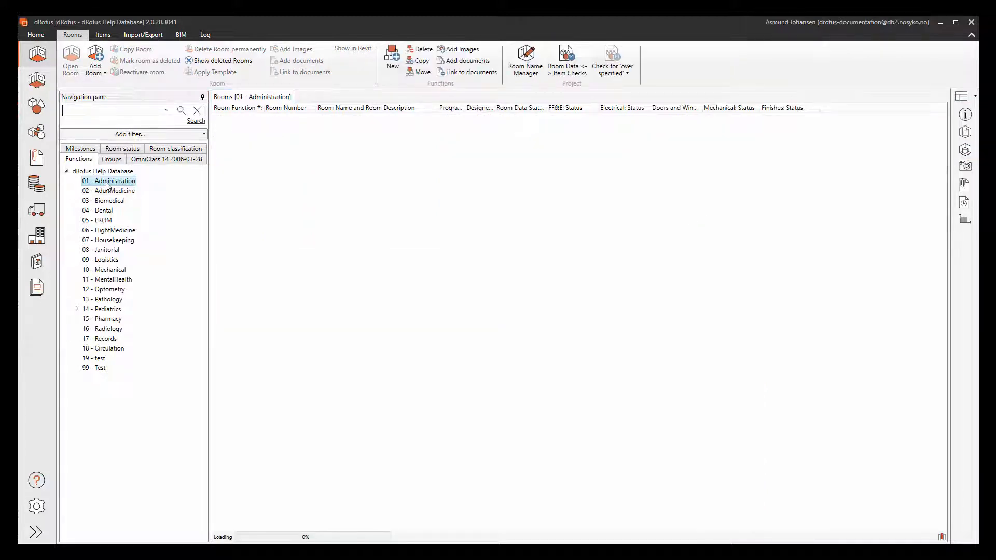
Step: Switch to the Room Data and Items window layout and select room 01.004 in the room list
{"action": "left_click", "coordinate": [961, 97]}
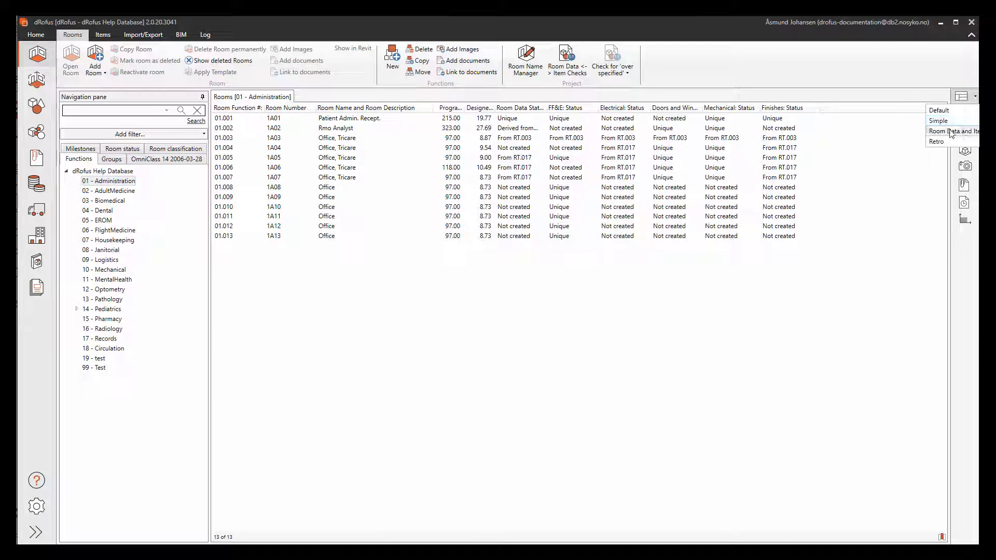
{"action": "left_click", "coordinate": [952, 131]}
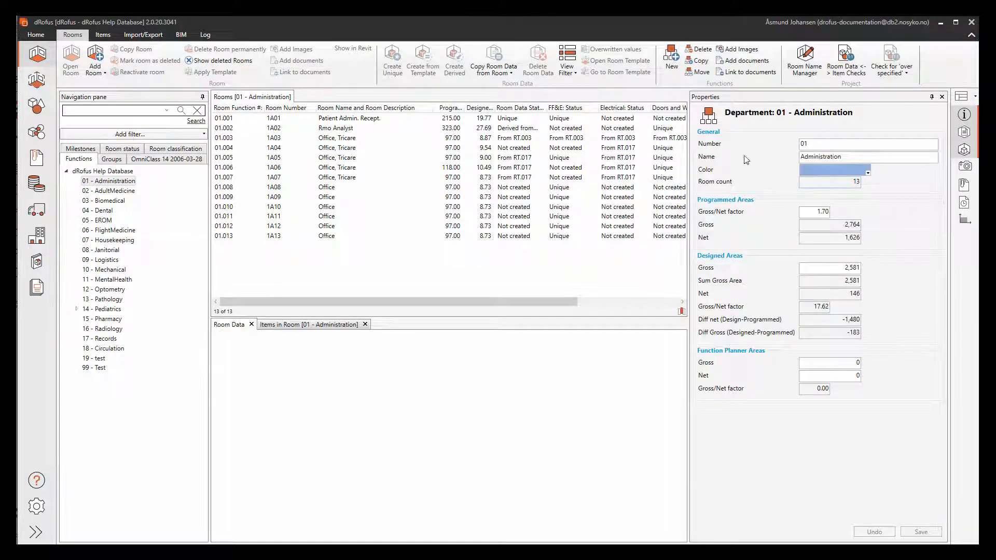
{"action": "left_click", "coordinate": [342, 148]}
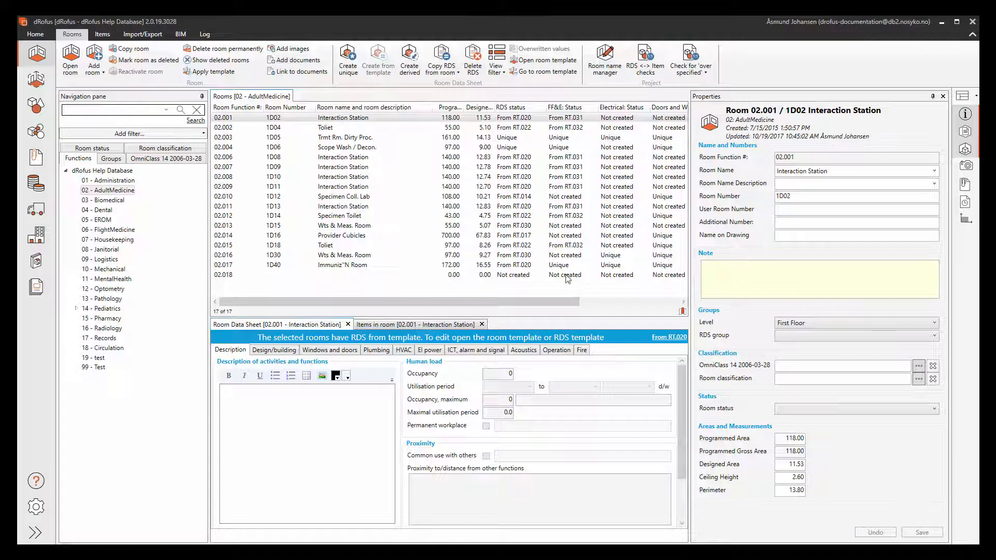
Step: Enter an Occupancy of 12 for rooms 02.003 and 02.004 together, and discard the change without saving when reselecting room 02.003
{"action": "left_click", "coordinate": [522, 137]}
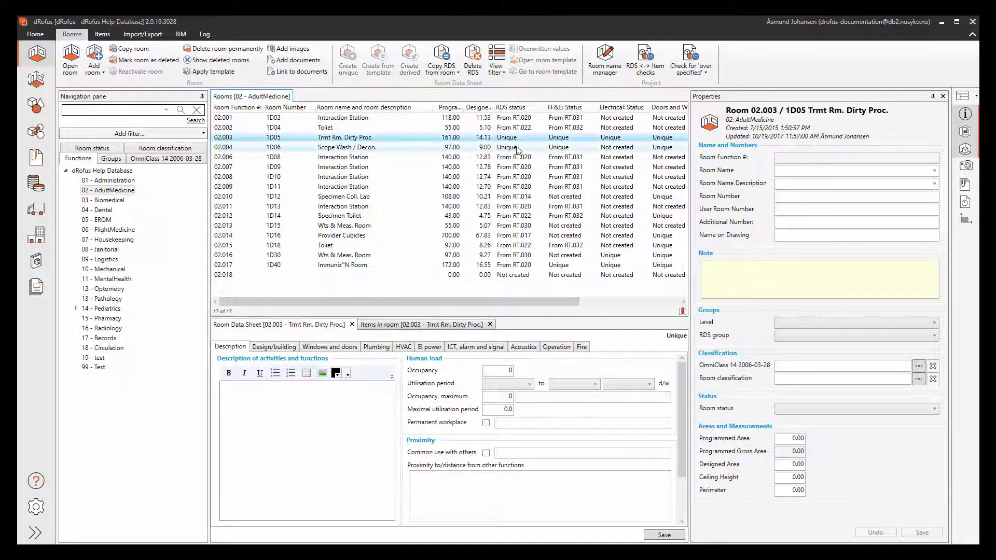
{"action": "left_click", "coordinate": [518, 148], "text": "shift"}
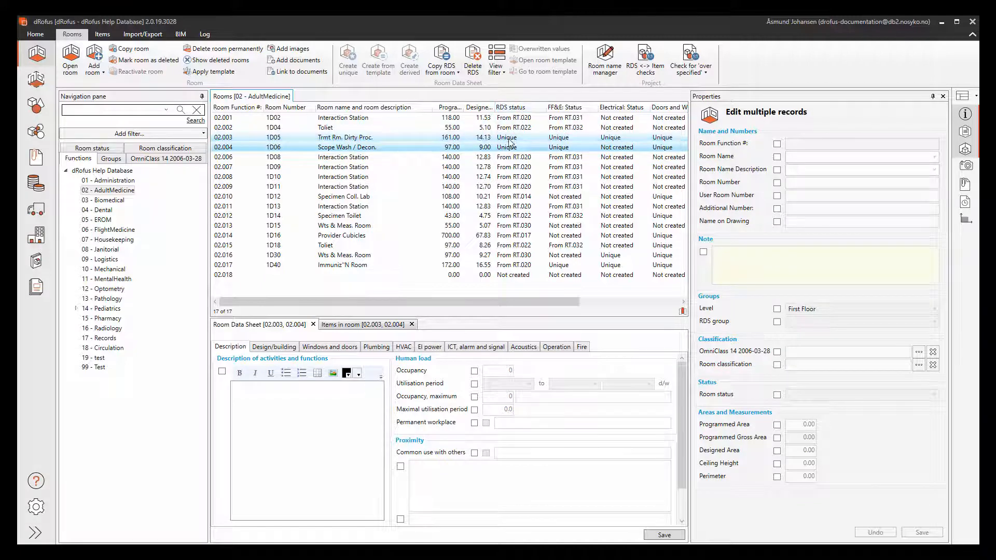
{"action": "left_click", "coordinate": [474, 371]}
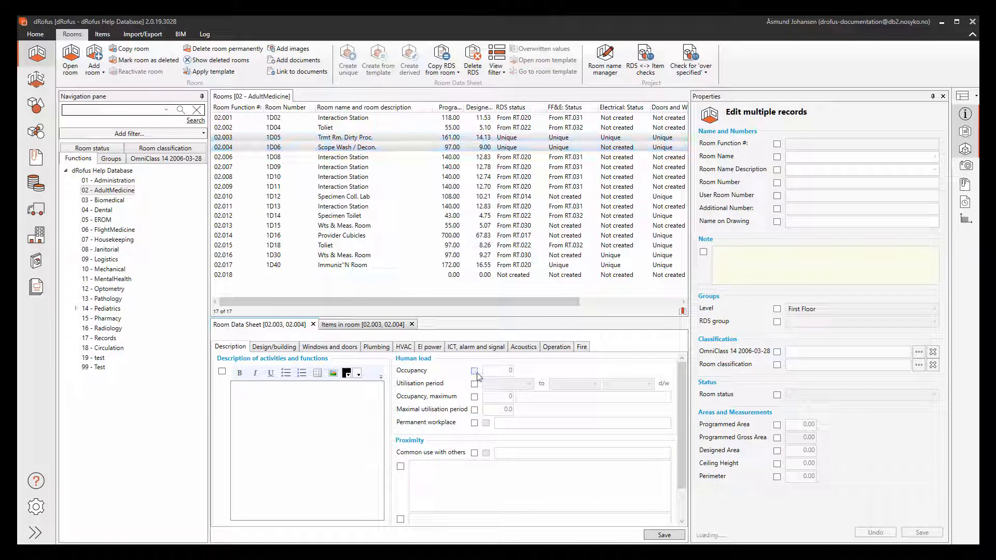
{"action": "double_click", "coordinate": [508, 370]}
{"action": "type", "text": "12"}
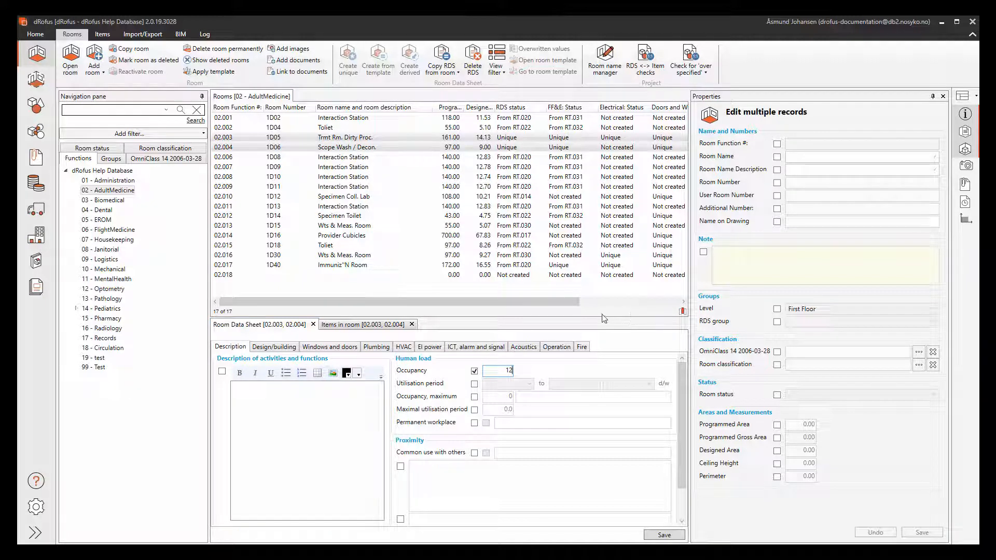
{"action": "left_click", "coordinate": [519, 138]}
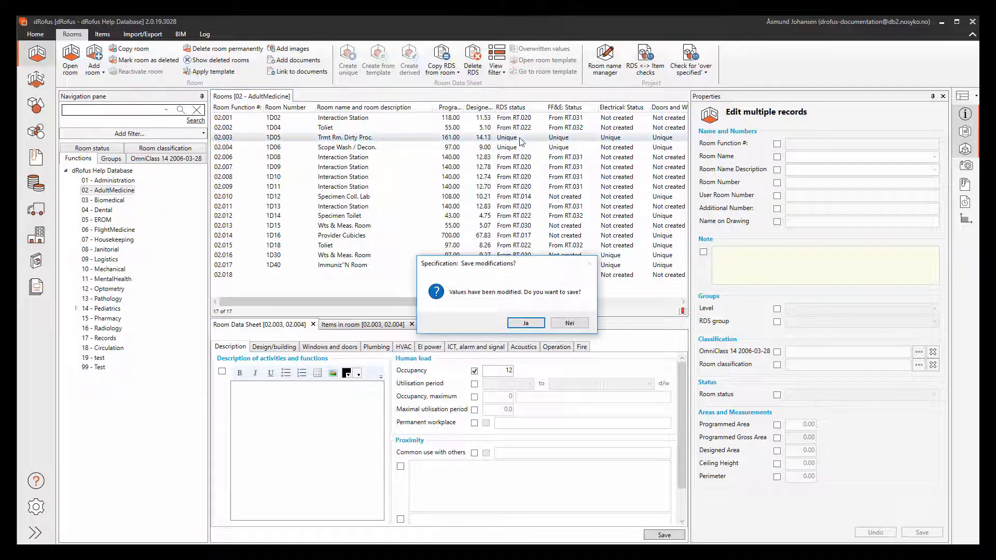
{"action": "left_click", "coordinate": [569, 323]}
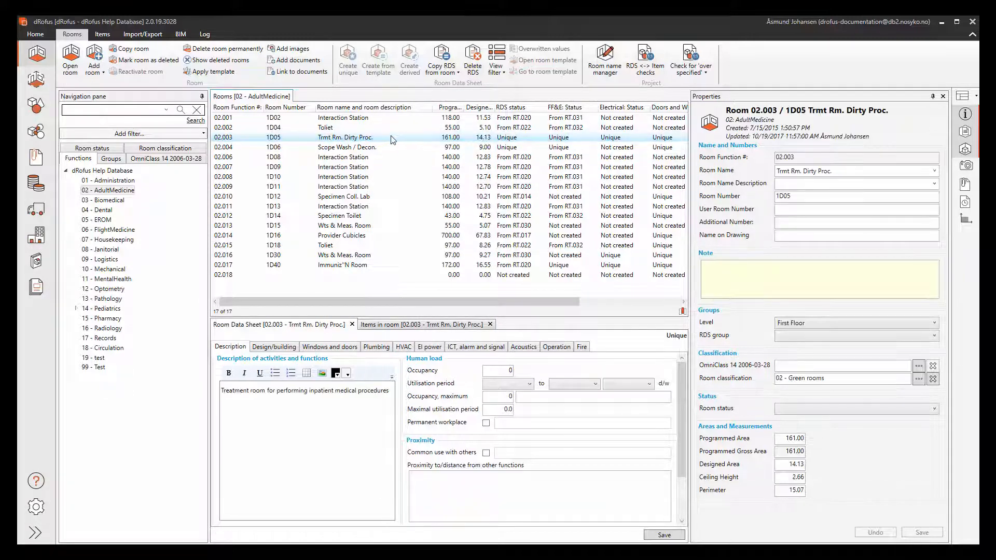
Step: Open room 02.003 in its own window and view its room data sheet (RDS) and images
{"action": "right_click", "coordinate": [356, 140]}
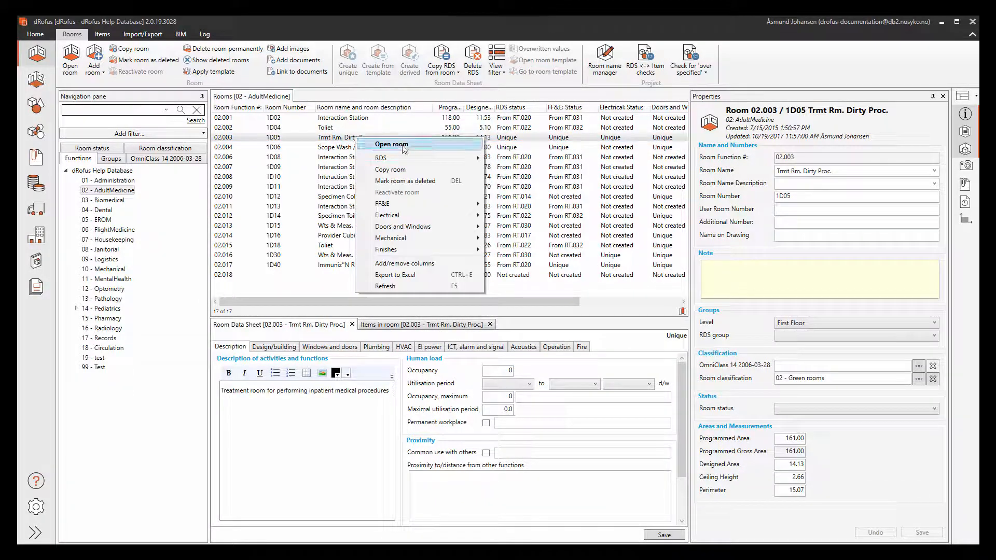
{"action": "left_click", "coordinate": [412, 145]}
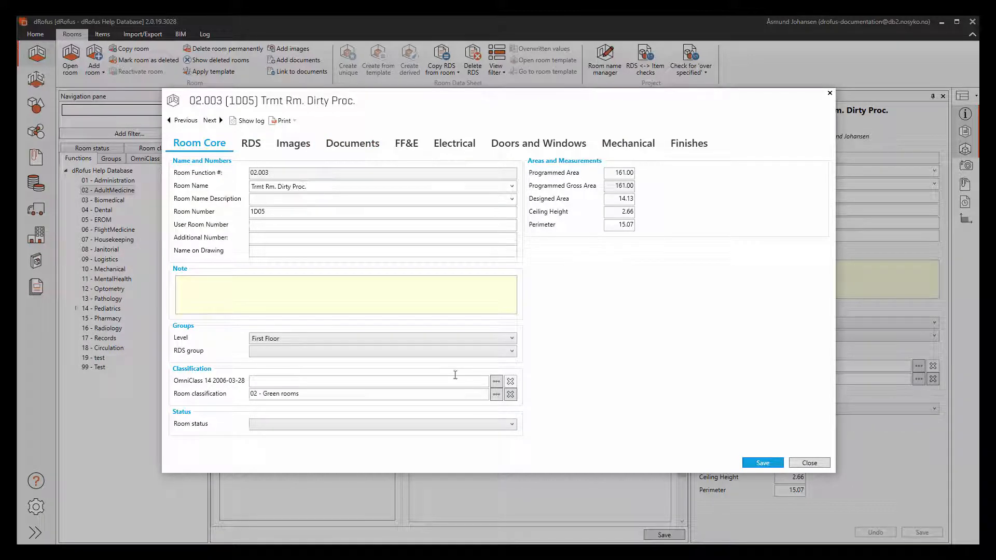
{"action": "left_click", "coordinate": [251, 143]}
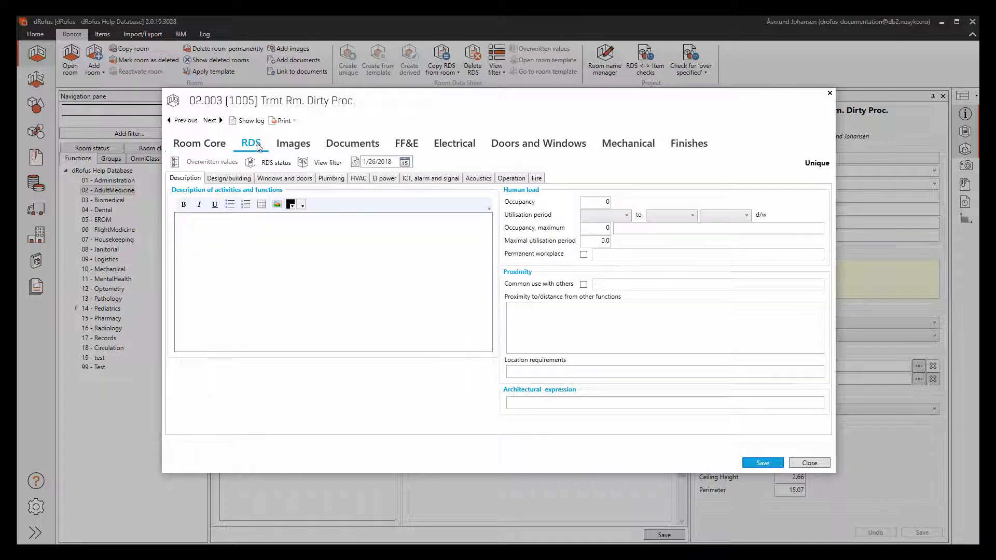
{"action": "left_click", "coordinate": [229, 178]}
{"action": "left_click", "coordinate": [275, 179]}
{"action": "left_click", "coordinate": [293, 143]}
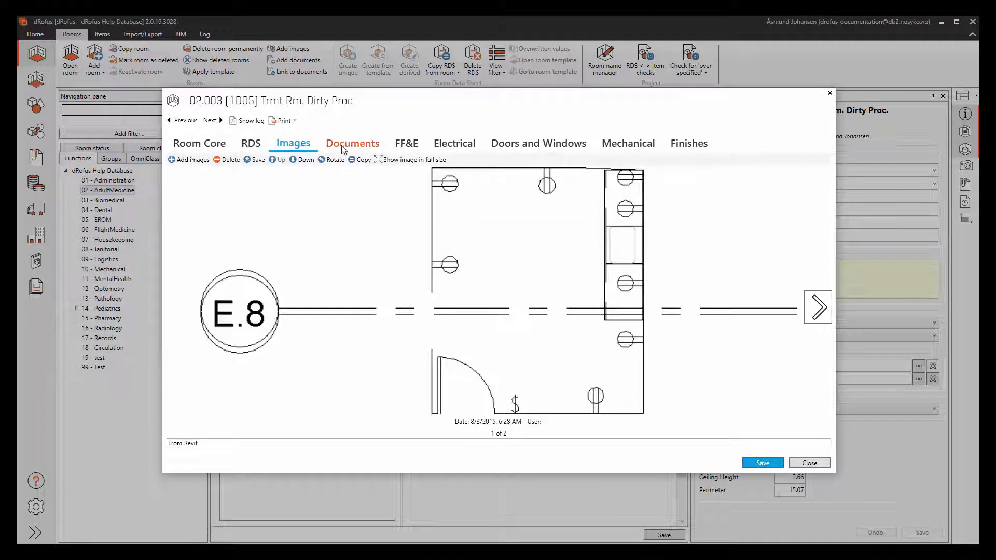
Step: List the room's FF&E items and select the VAV unit 0303.038, followed by the first curtain wall item 0201.004
{"action": "left_click", "coordinate": [407, 144]}
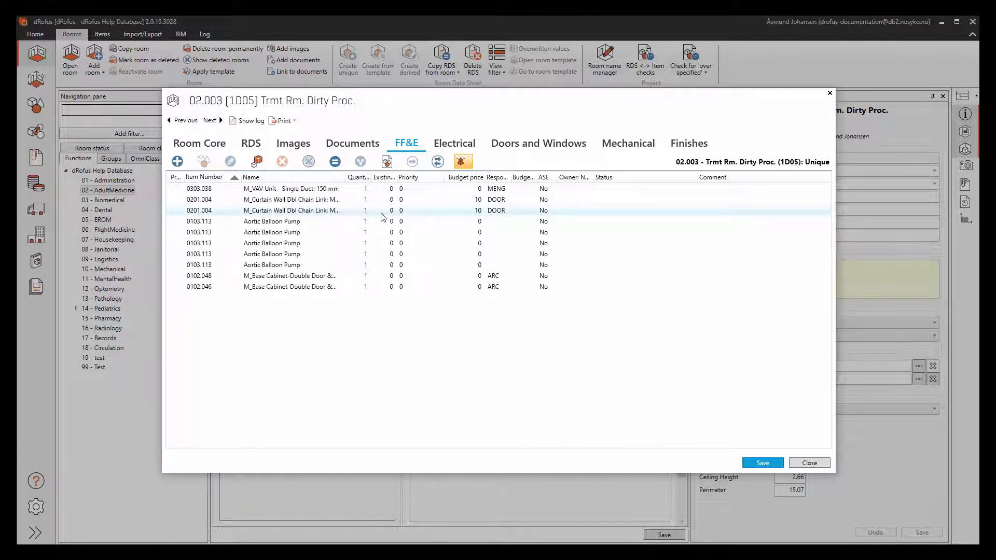
{"action": "left_click", "coordinate": [306, 190]}
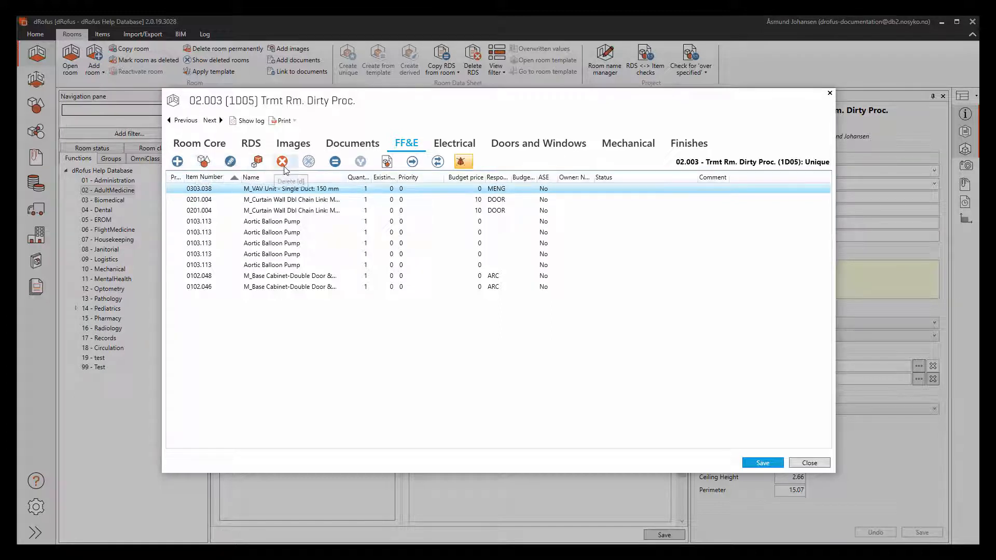
{"action": "left_click", "coordinate": [464, 164]}
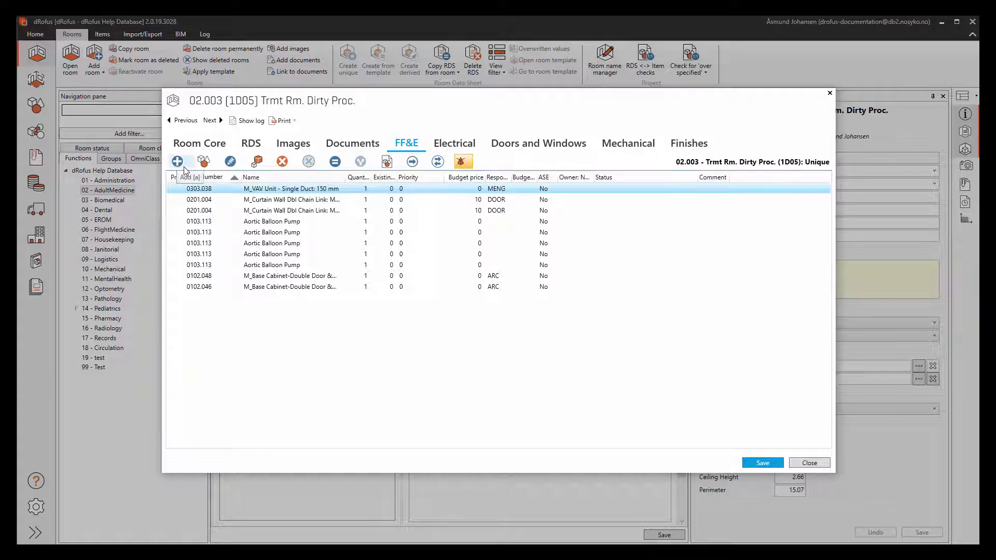
{"action": "left_click", "coordinate": [211, 204]}
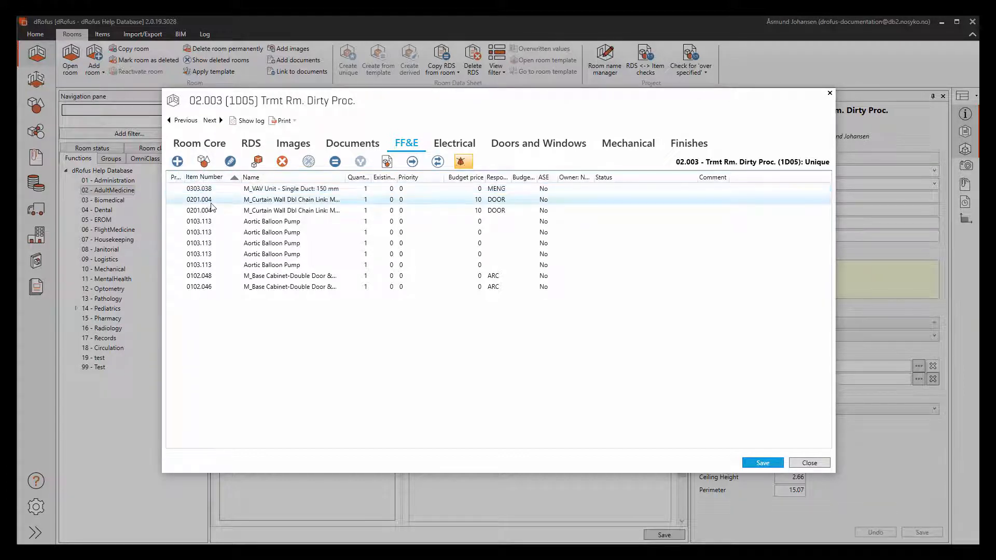